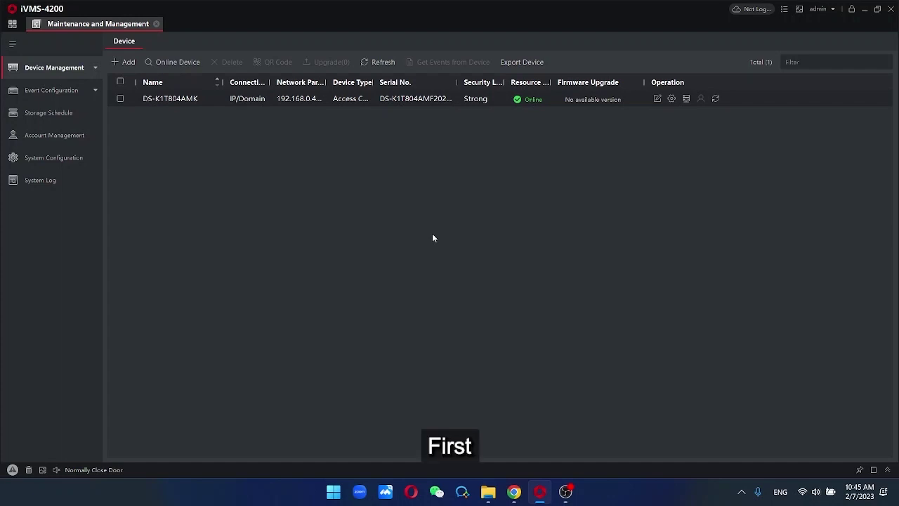
In Access Control Device Parameters, expand Door1 and show Entrance Card Reader1's reader information.
click(13, 24)
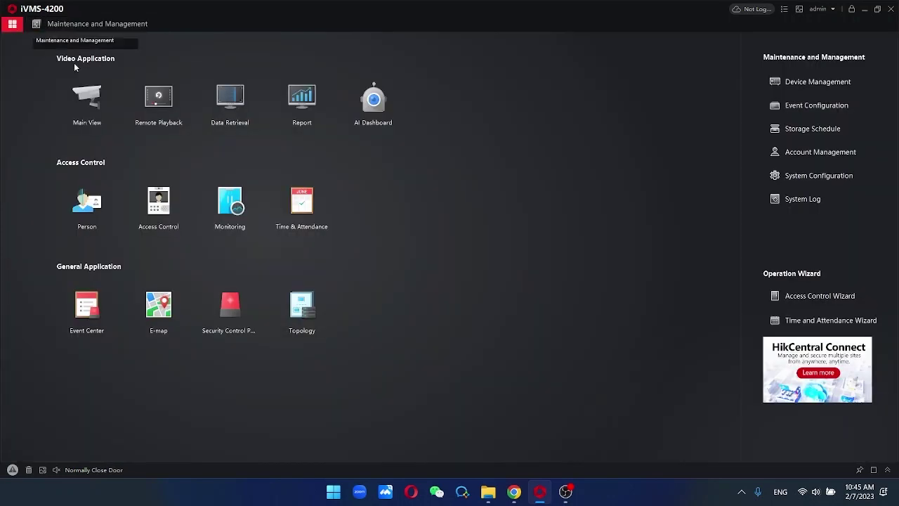
click(168, 202)
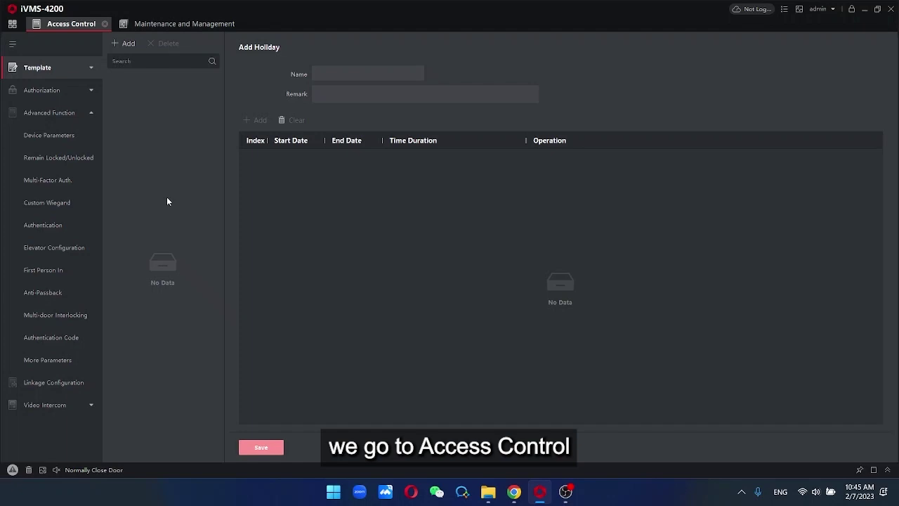
click(67, 143)
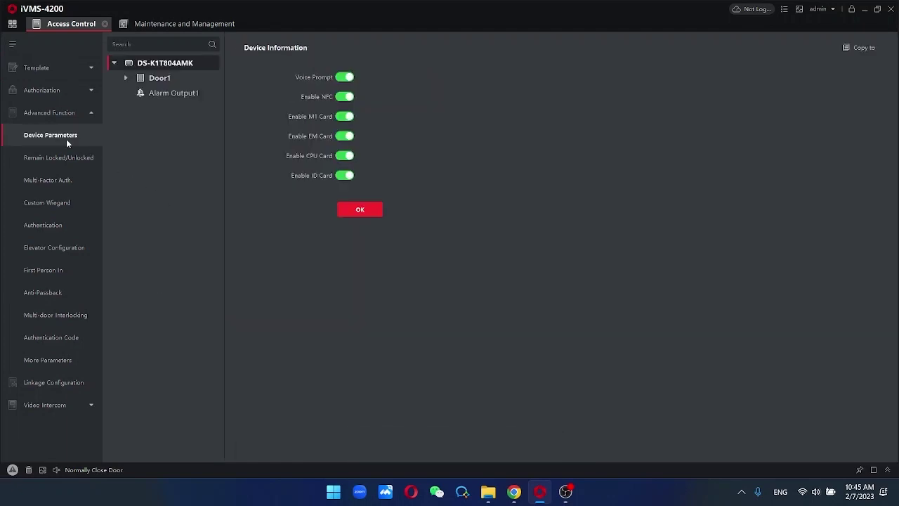
click(154, 78)
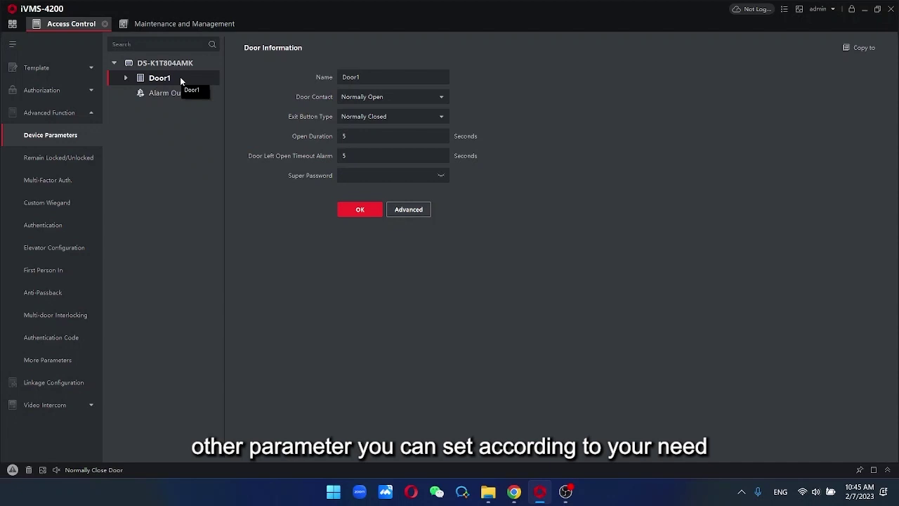
click(127, 78)
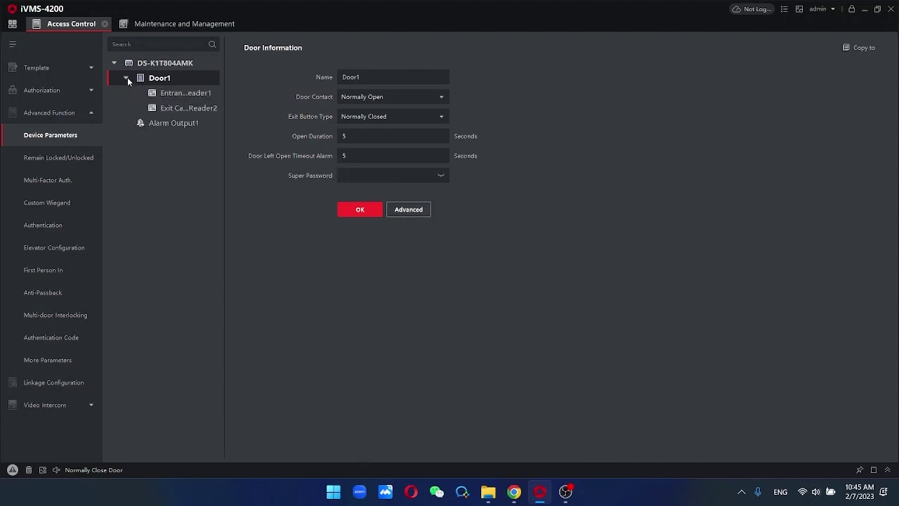
click(163, 96)
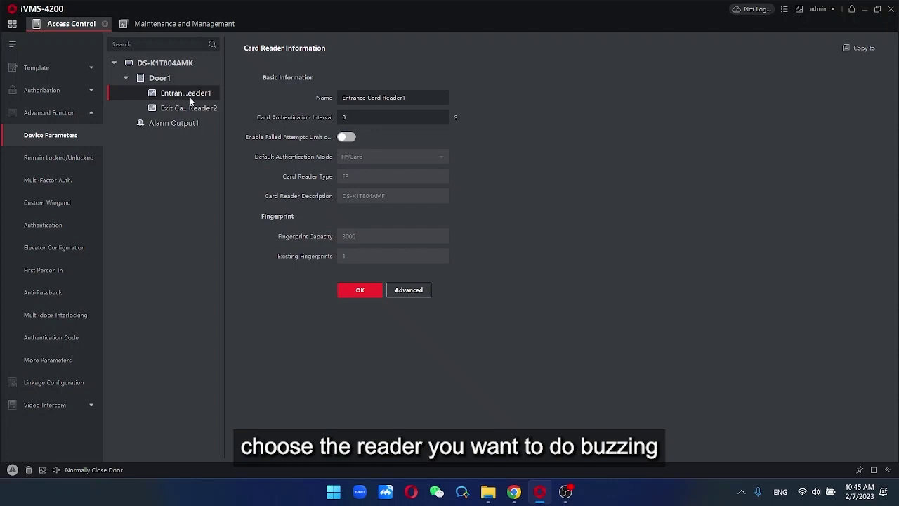
Change Entrance Card Reader1's advanced buzzing time to 5999 seconds and save it.
click(416, 290)
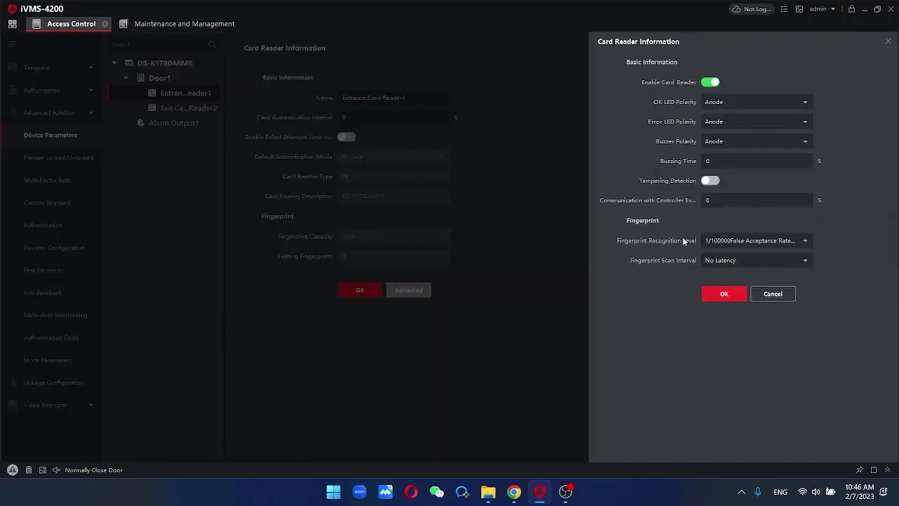
click(722, 160)
key(BackSpace)
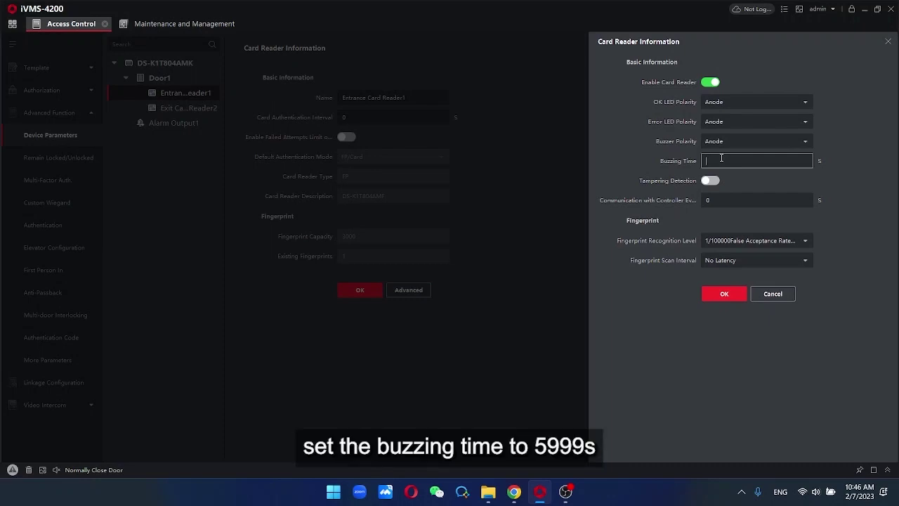
text(5999)
click(726, 291)
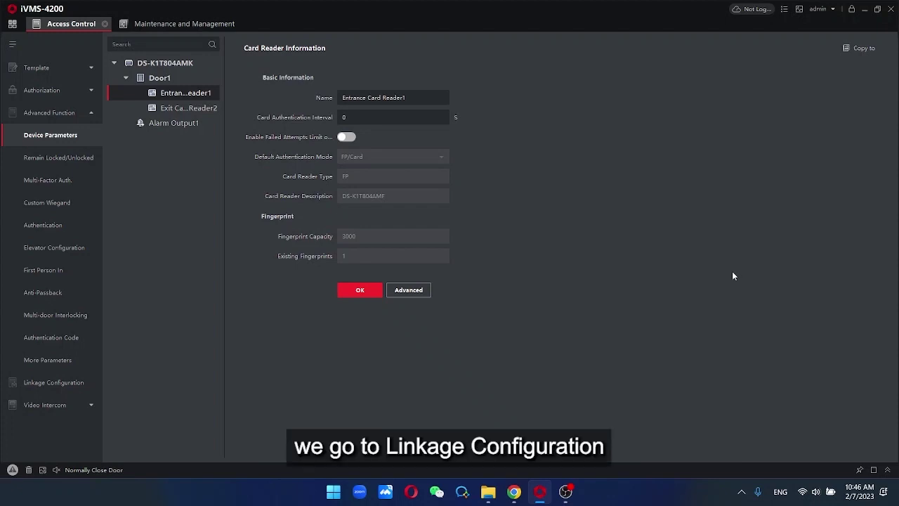
Add a DS-K1T804AMK linkage: Door Event > Open Door Timeout sets Entrance Card Reader1's buzzer to Open.
click(71, 380)
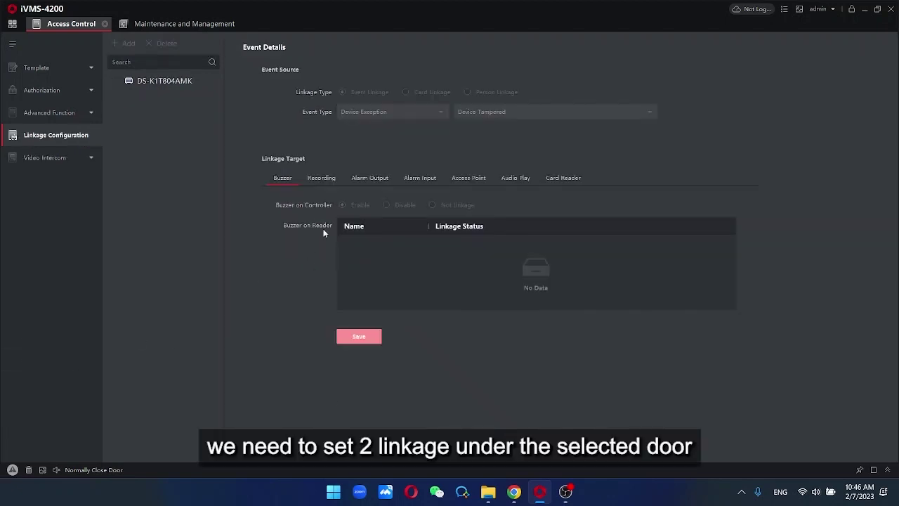
click(162, 83)
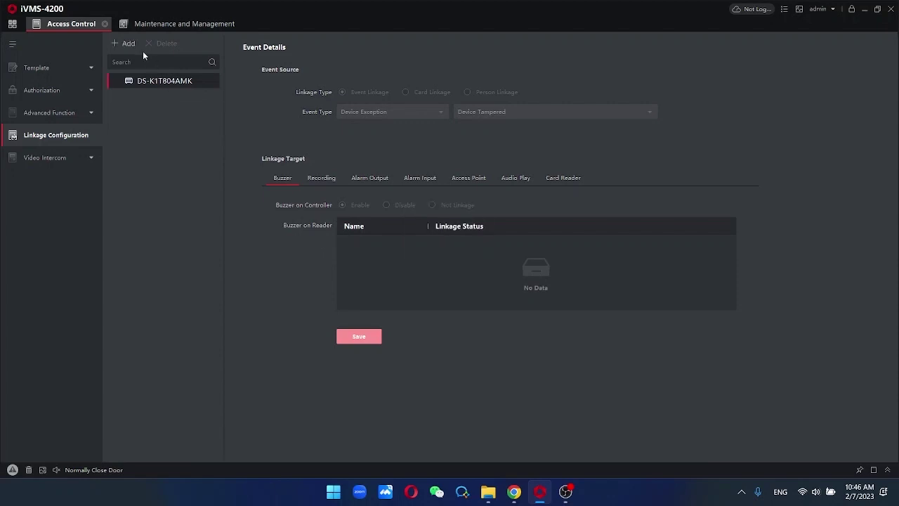
click(126, 45)
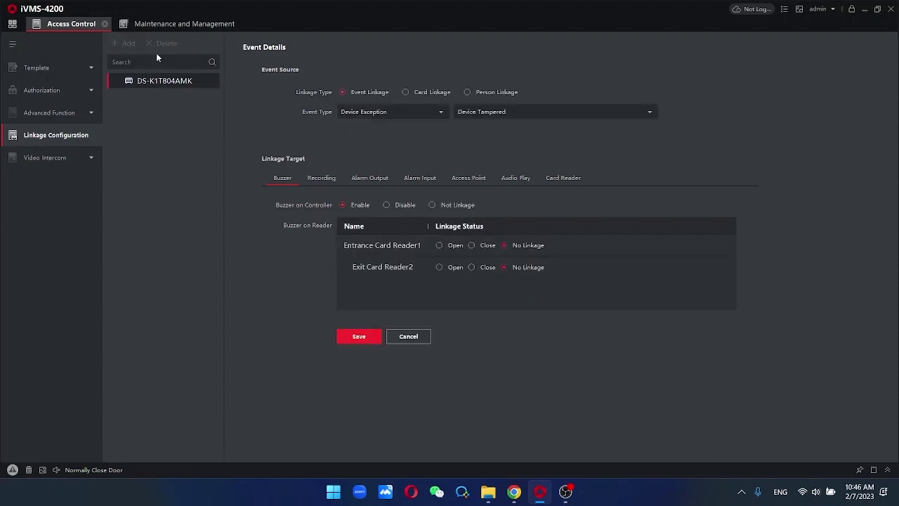
click(382, 117)
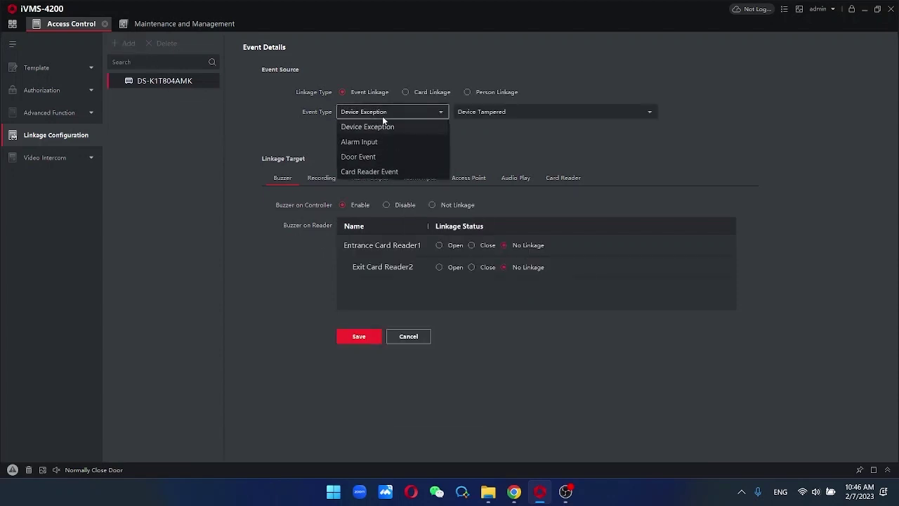
click(379, 157)
click(477, 113)
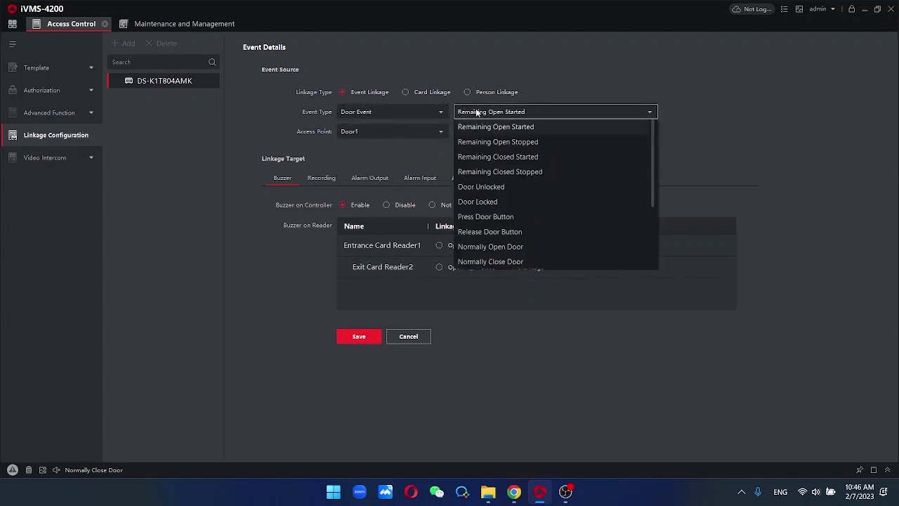
scroll(519, 181, down, 1)
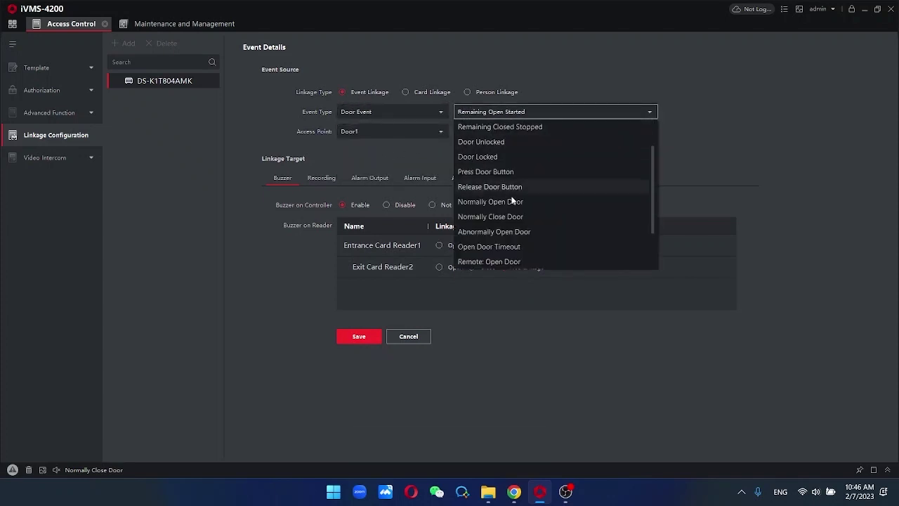
click(508, 247)
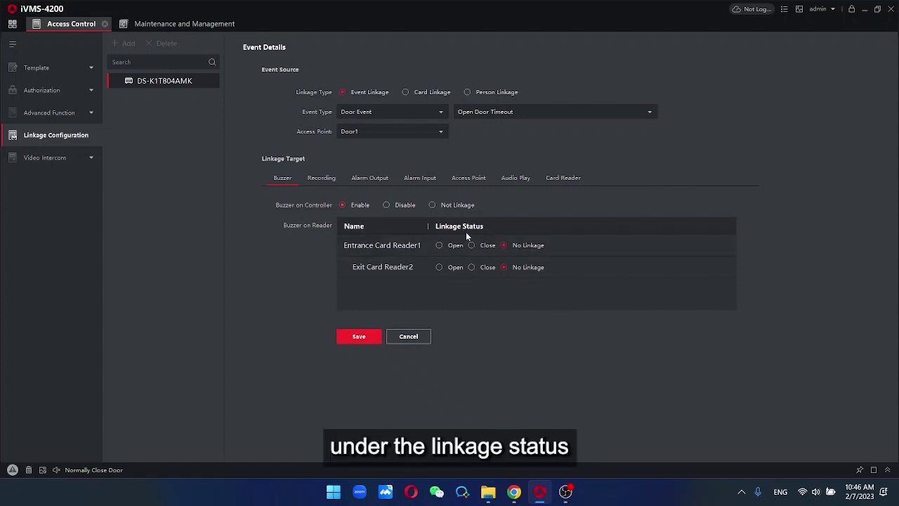
click(440, 245)
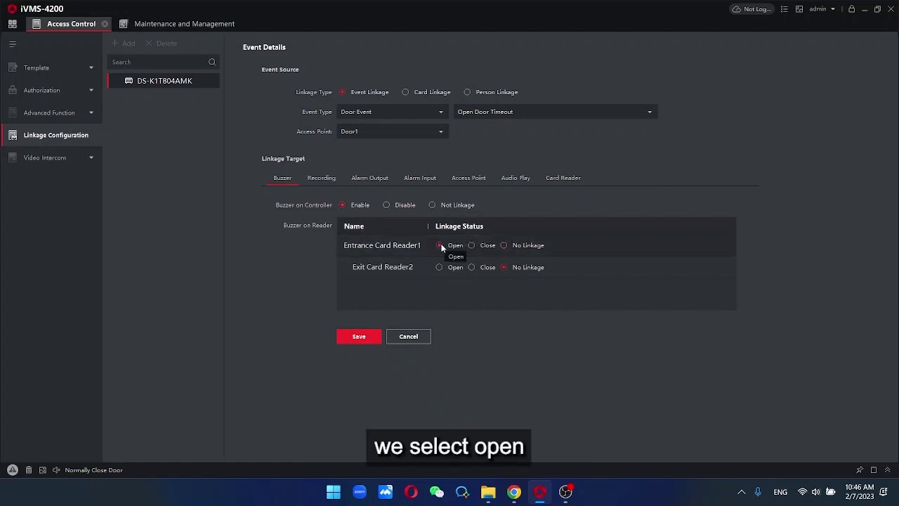
click(359, 336)
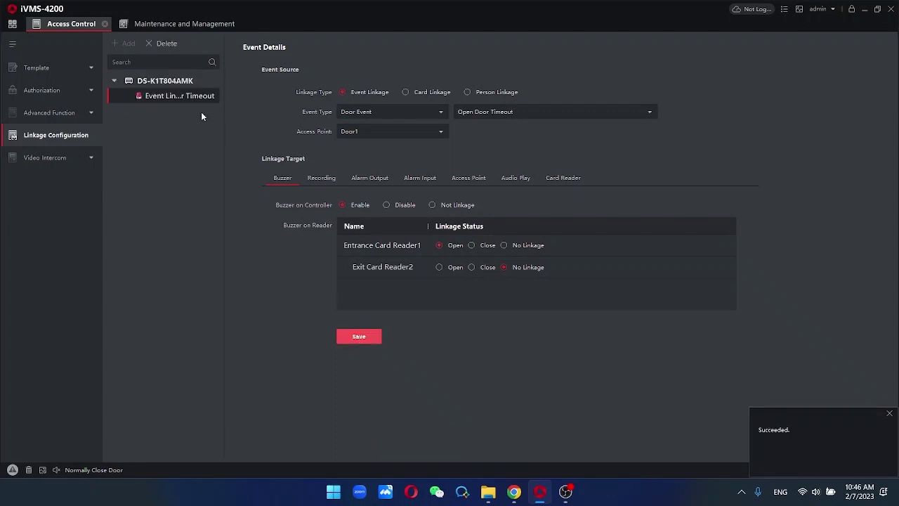
Add a Normally Close Door linkage: controller buzzer Disable, Entrance Card Reader1's buzzer Close, and save.
click(185, 86)
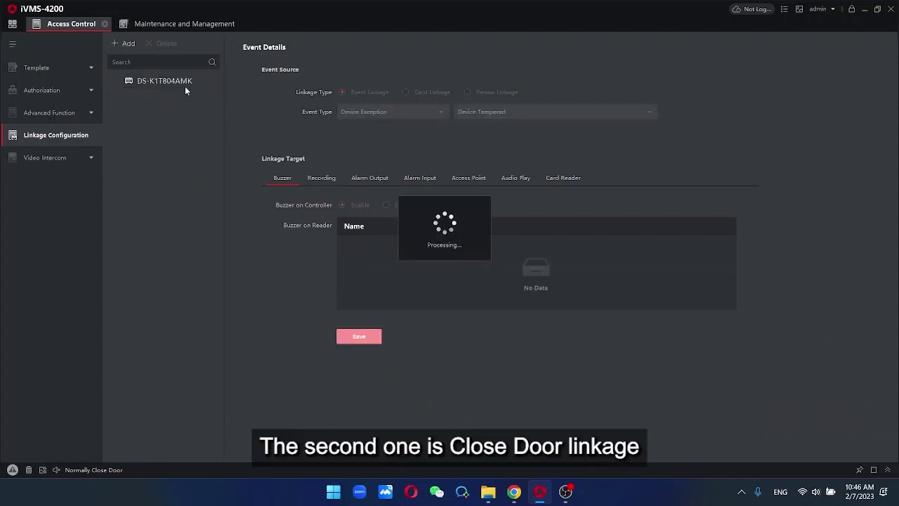
click(129, 45)
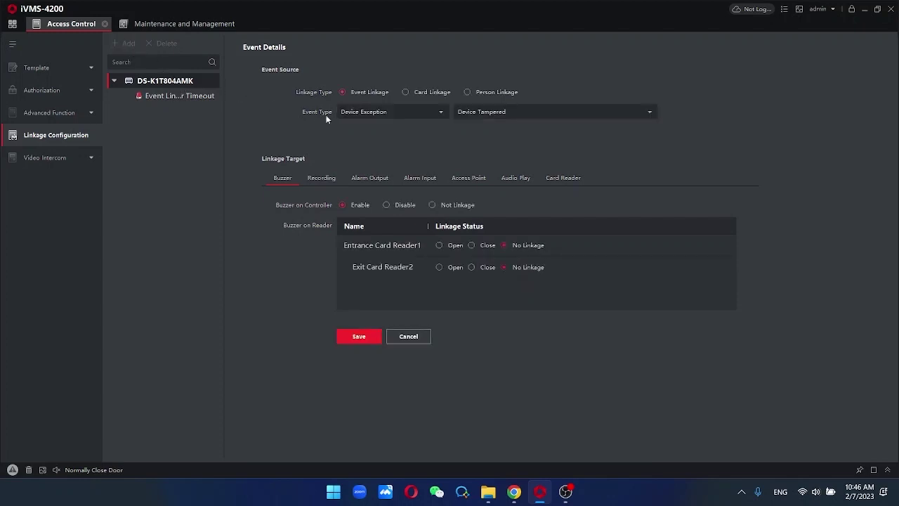
click(385, 114)
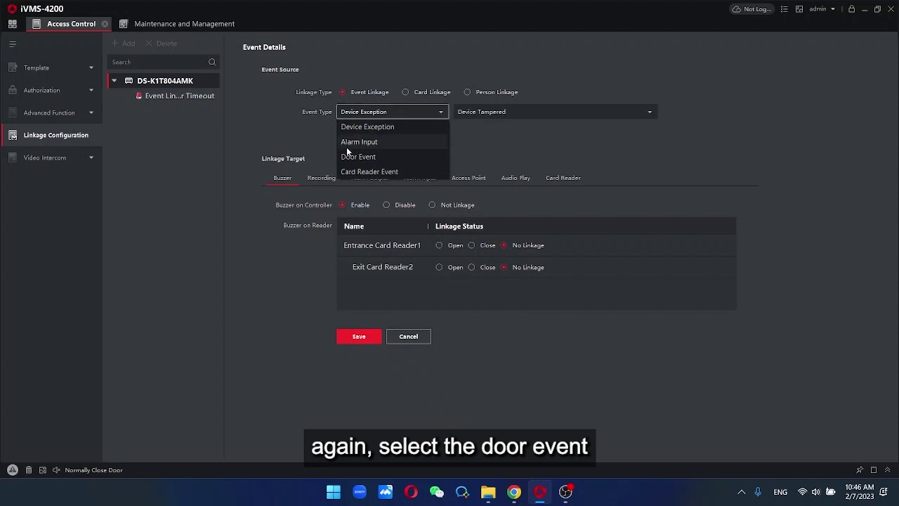
click(368, 161)
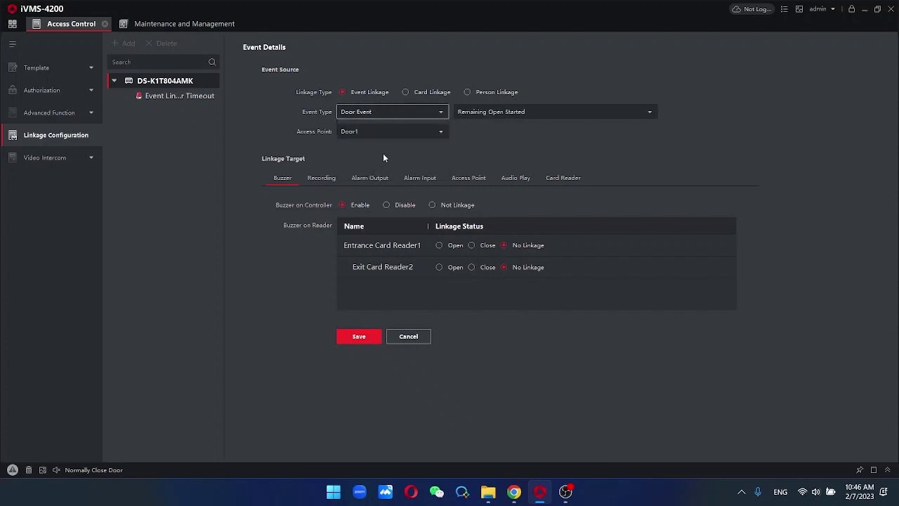
click(486, 116)
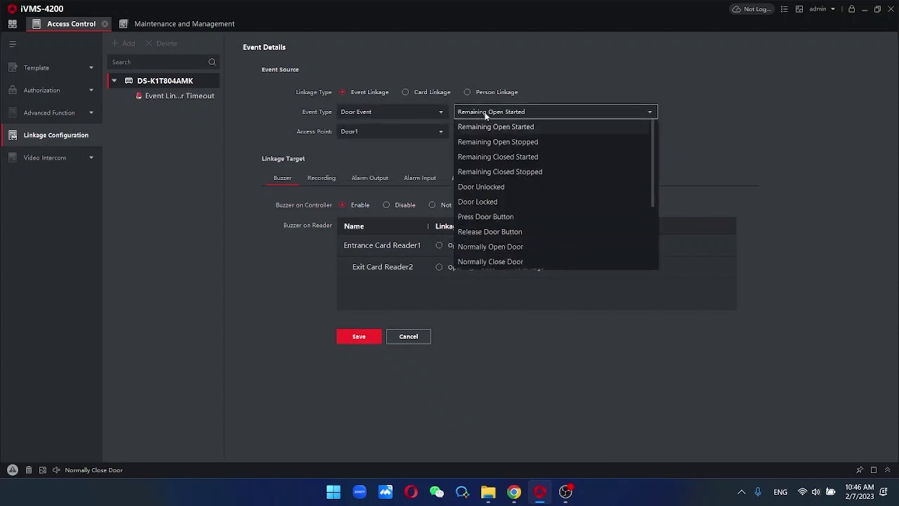
click(517, 261)
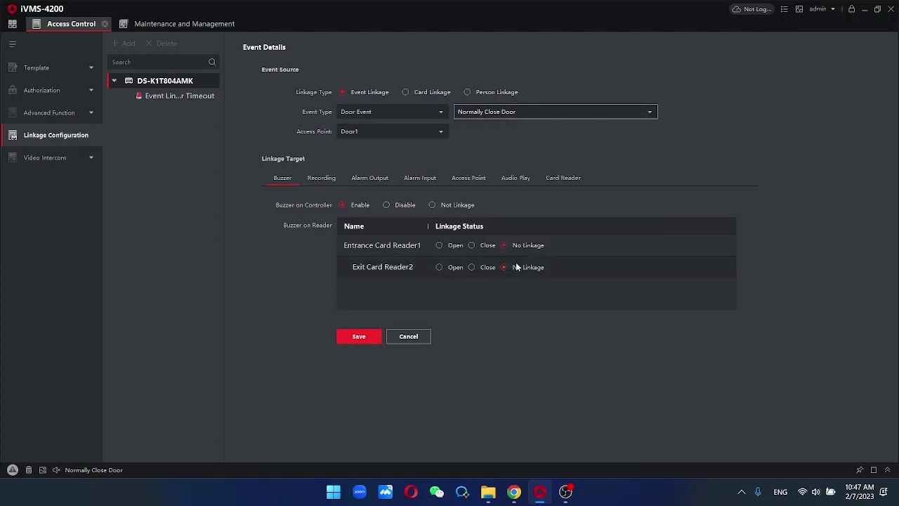
click(407, 205)
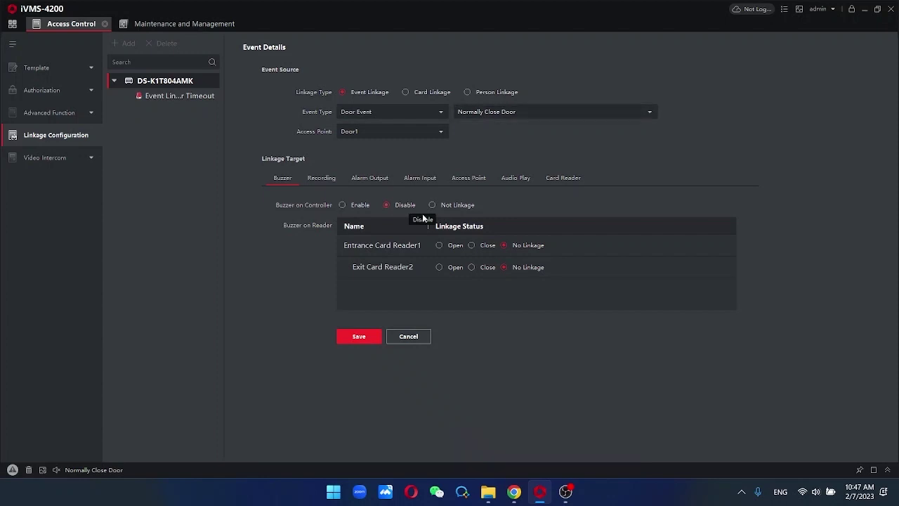
click(472, 245)
click(359, 336)
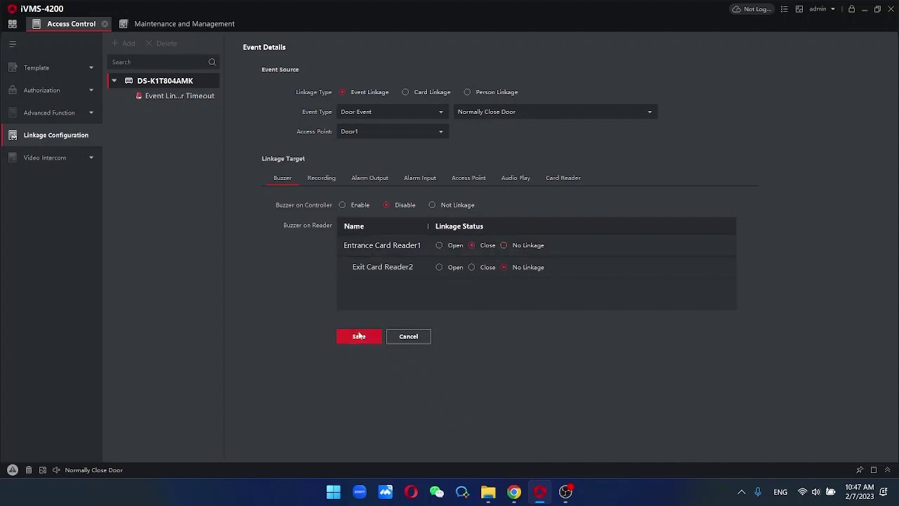